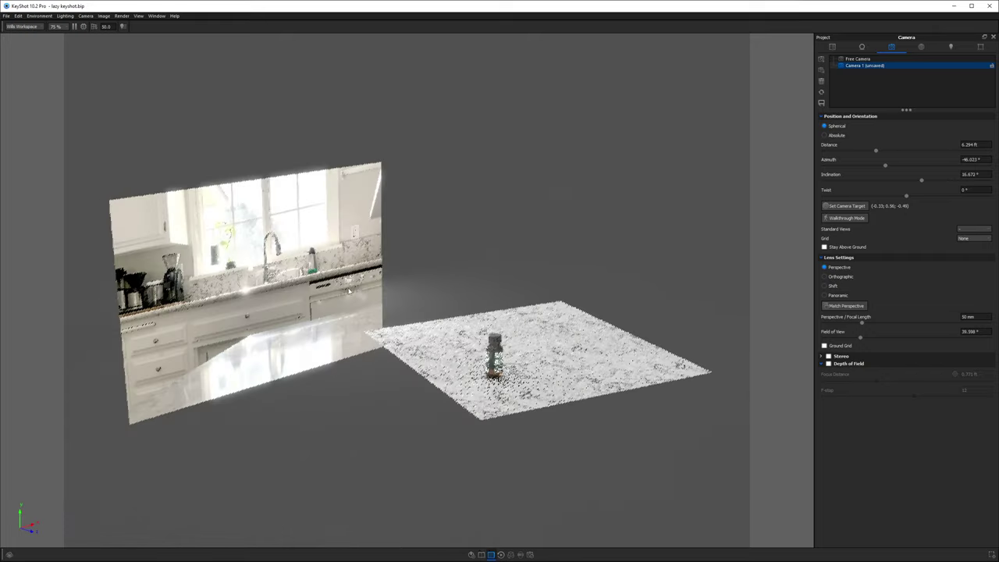
# Step: Switch the KeyShot viewport to the saved Camera 1 close-up of the bottle
pyautogui.click(852, 65)
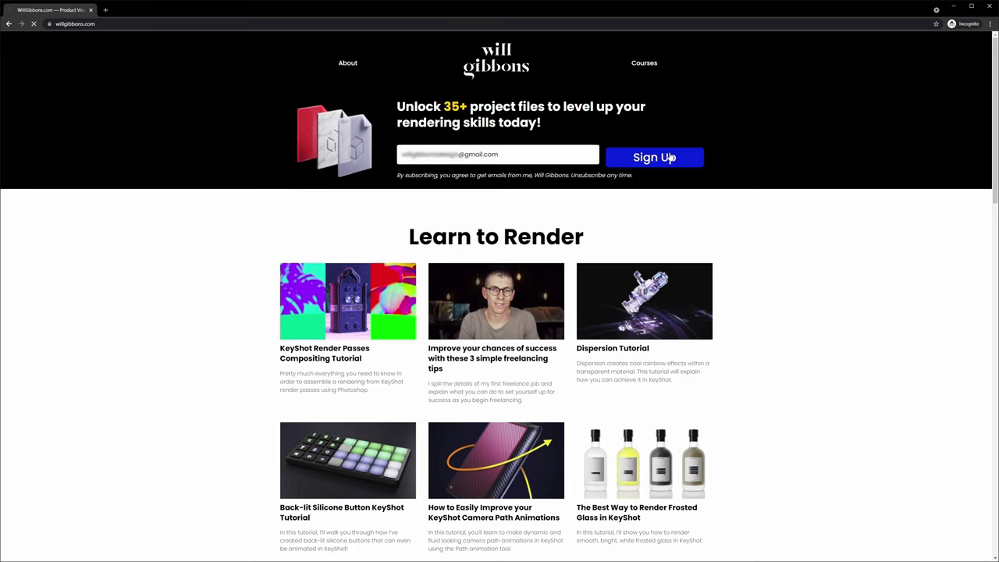
# Step: Scroll down the File Vault page to browse the KeyShot tutorial project files
pyautogui.scroll(-10, 772, 160)
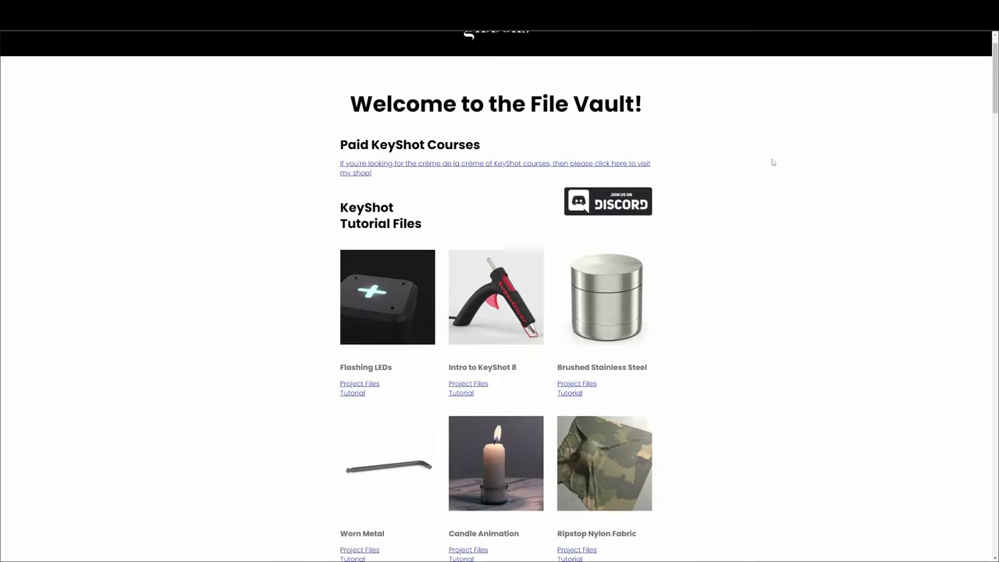
pyautogui.scroll(-15, 772, 161)
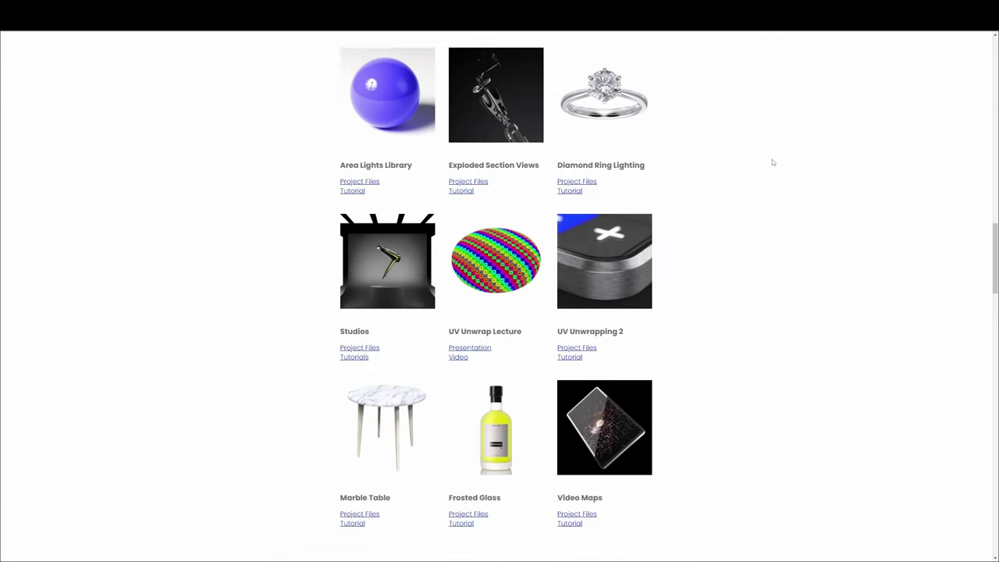
# Step: Scroll further down through the tutorial project list
pyautogui.scroll(-5, 772, 162)
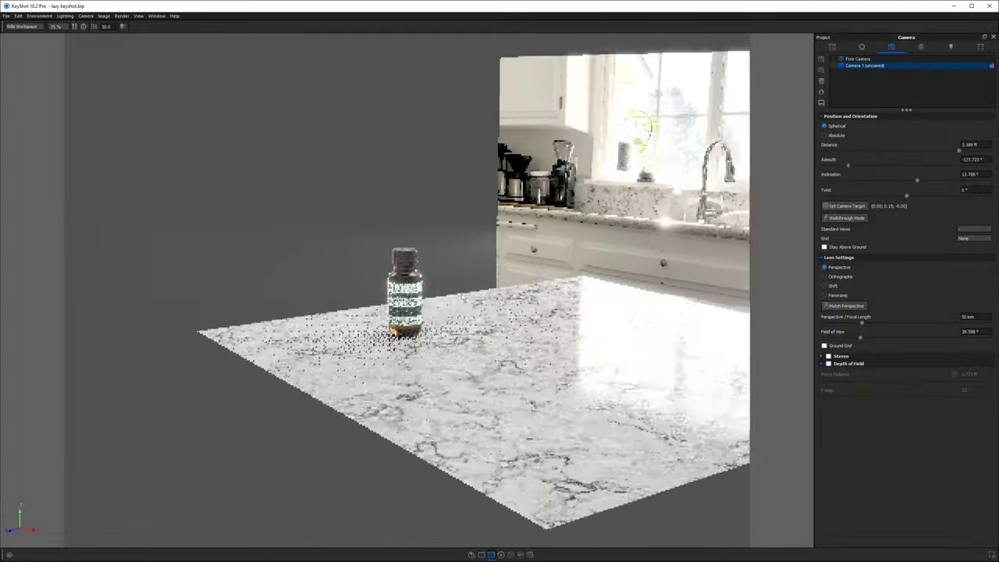
pyautogui.scroll(-10, 231, 284)
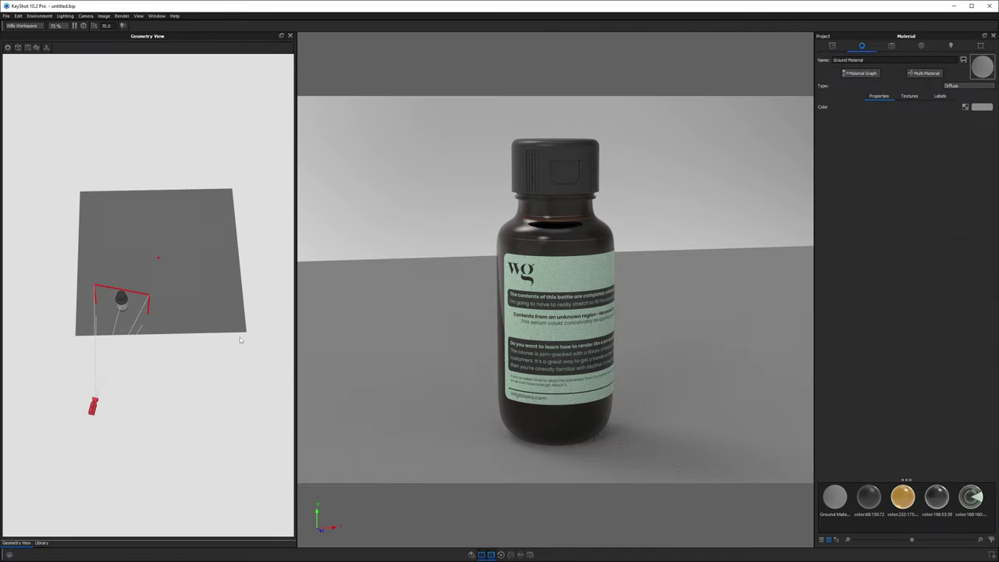
# Step: Position the marble ground under the bottle, shrink its texture width, pull the camera back, and disable Use Frontplate
pyautogui.moveTo(167, 301); pyautogui.dragTo(186, 303)
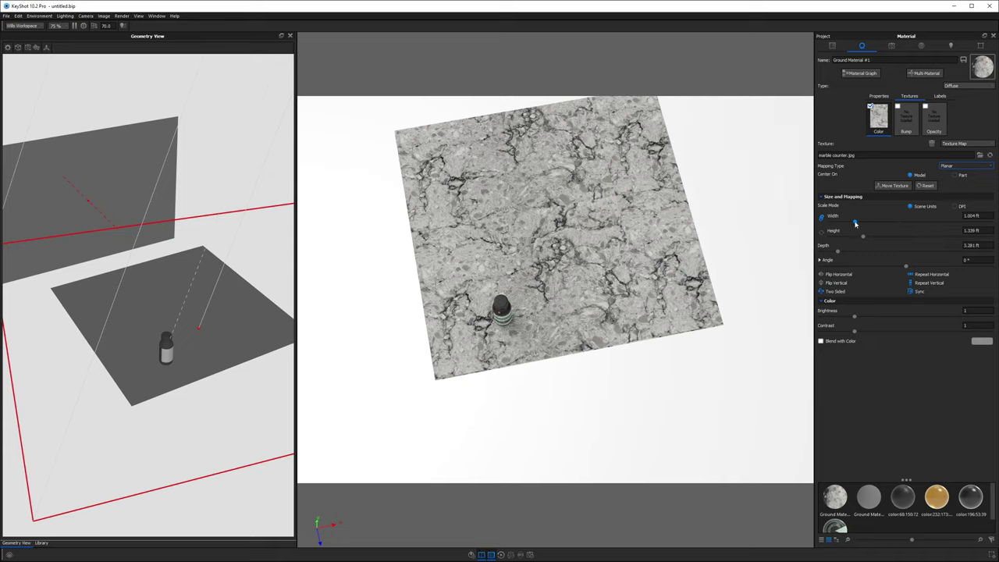
pyautogui.moveTo(874, 221); pyautogui.dragTo(849, 224)
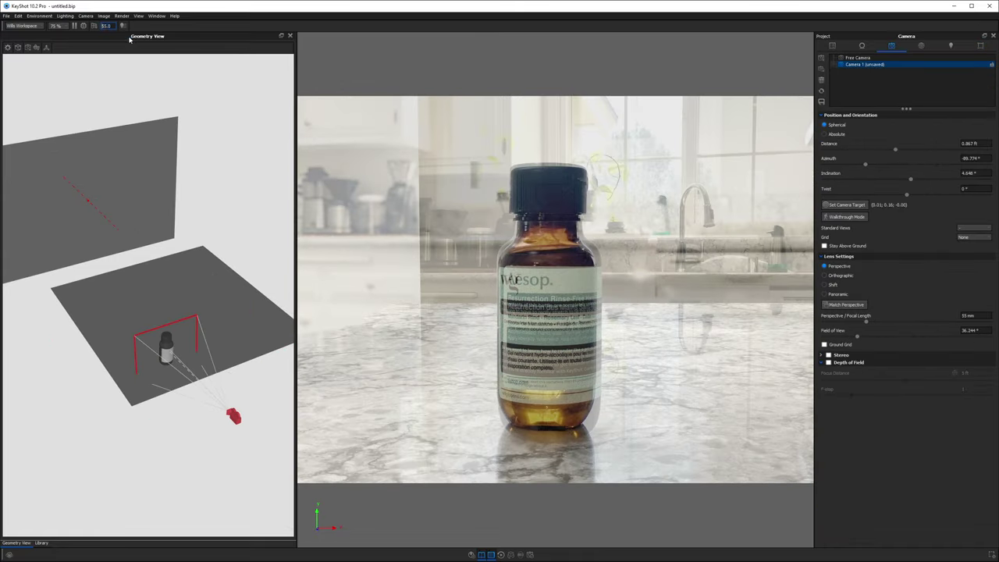
pyautogui.moveTo(888, 149); pyautogui.dragTo(905, 151)
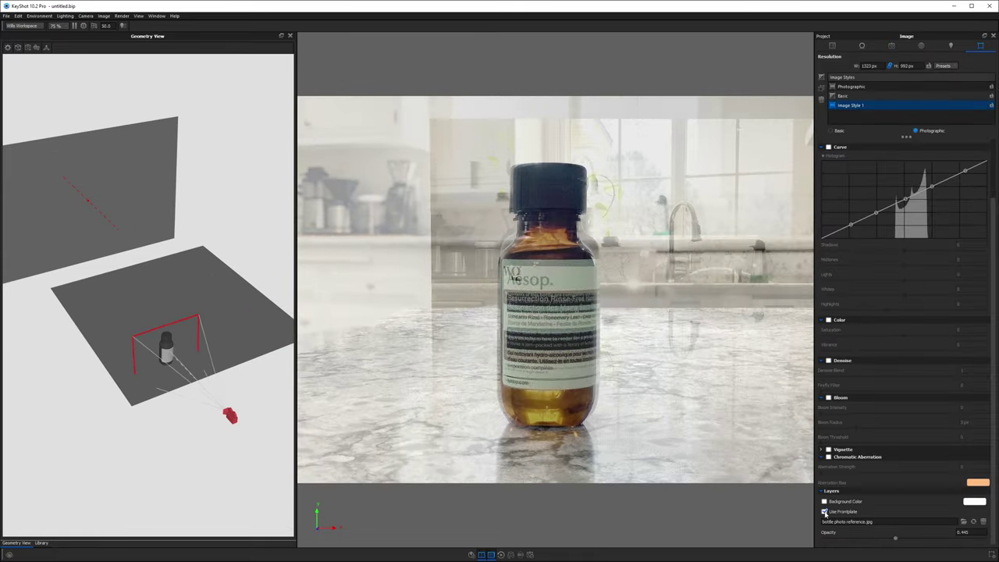
pyautogui.click(825, 513)
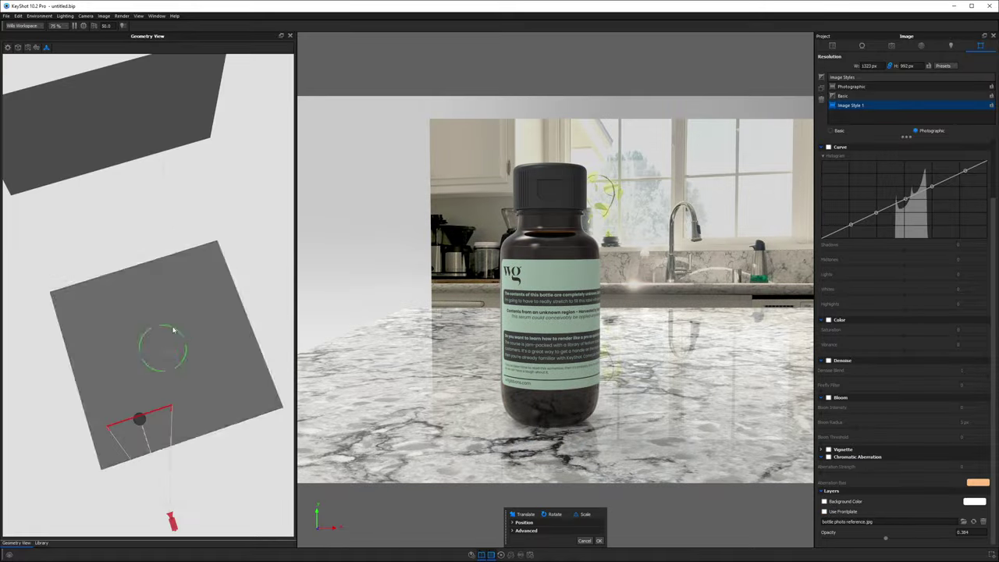
# Step: Translate the kitchen backplate plane so the backdrop fills the render frame
pyautogui.moveTo(196, 347); pyautogui.dragTo(205, 383)
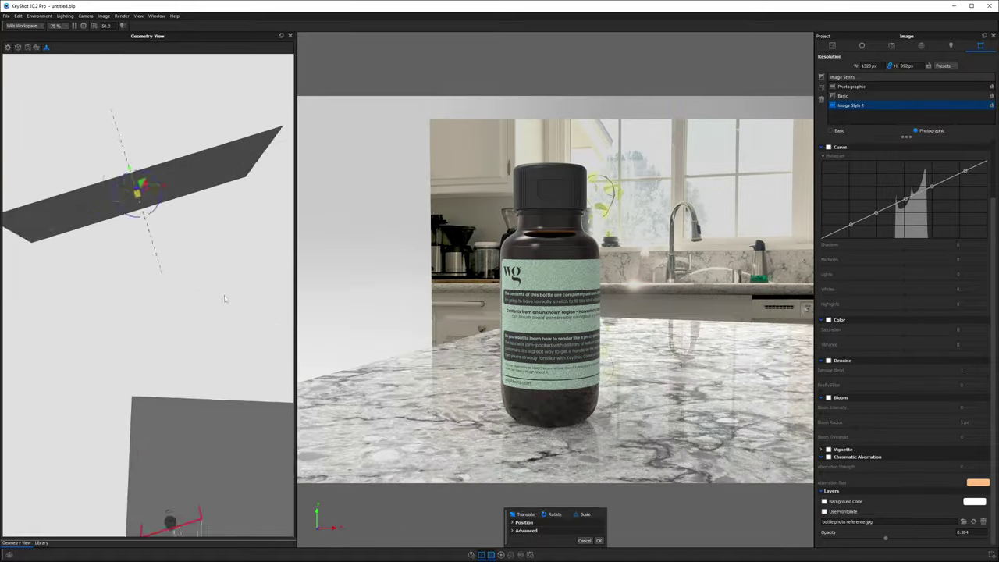
pyautogui.moveTo(138, 187); pyautogui.dragTo(114, 265)
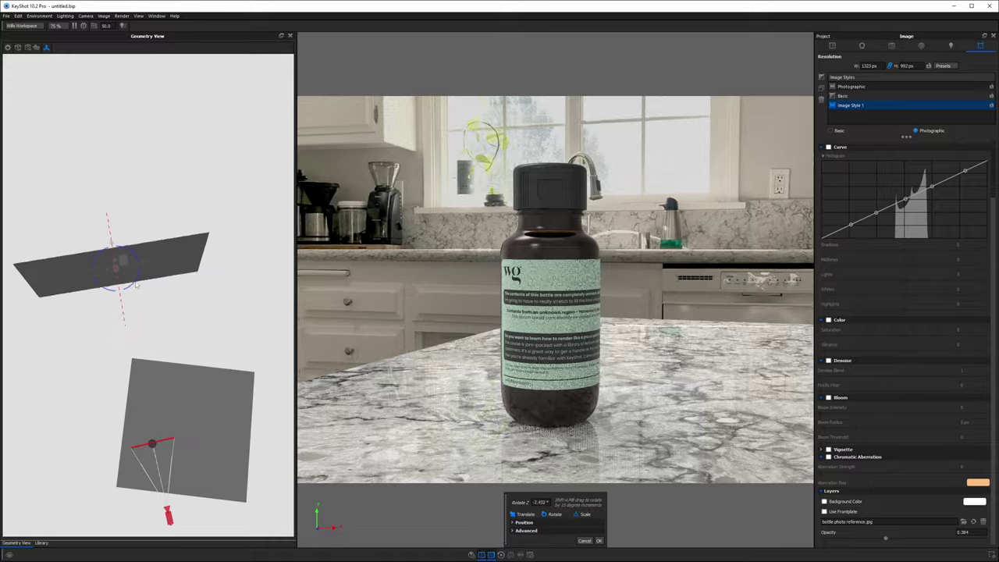
pyautogui.moveTo(127, 250); pyautogui.dragTo(141, 236)
pyautogui.click(952, 87)
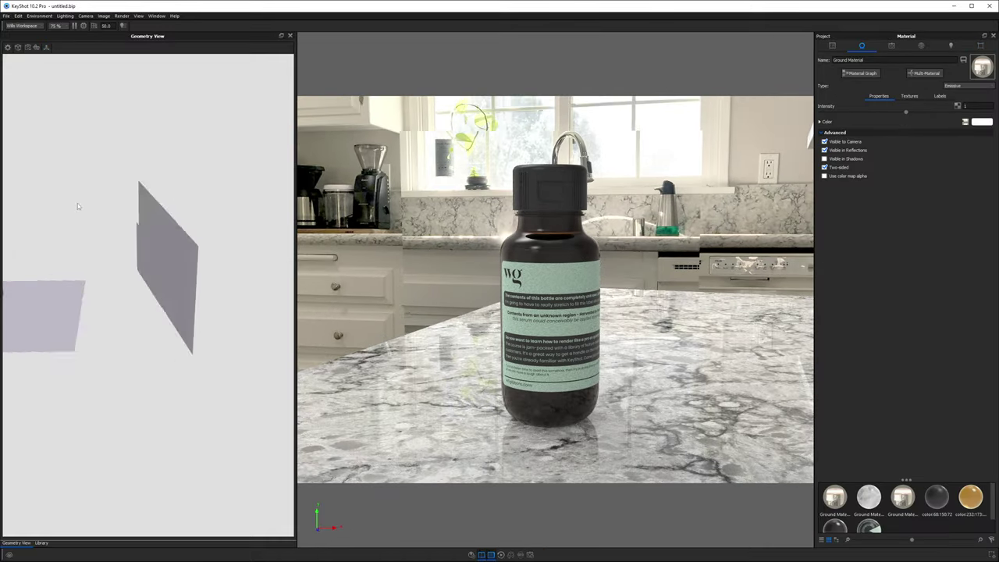
# Step: Shift the kitchen photo texture down with Shift V to reveal the window
pyautogui.click(24, 75)
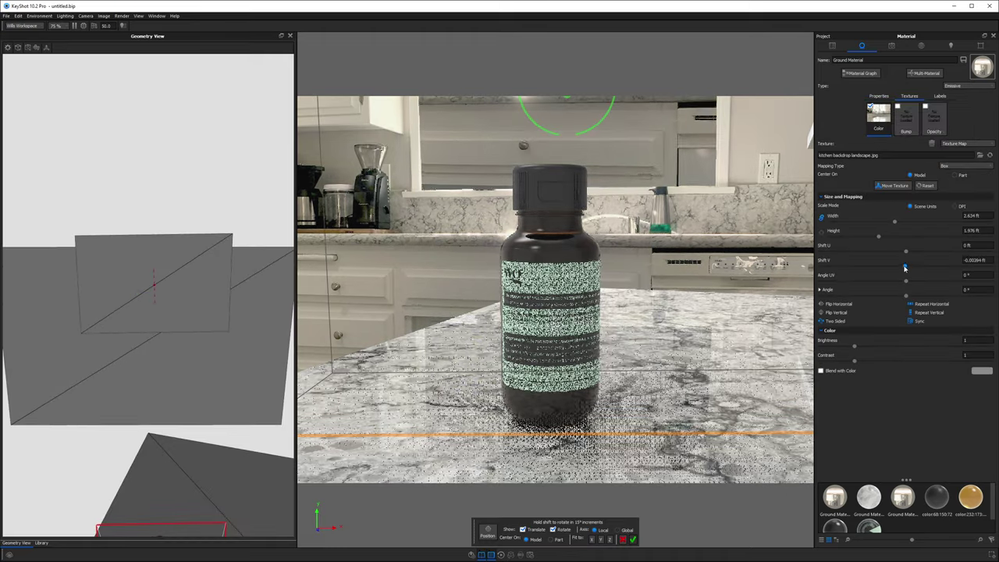
pyautogui.moveTo(905, 267); pyautogui.dragTo(883, 267)
pyautogui.press('Return')
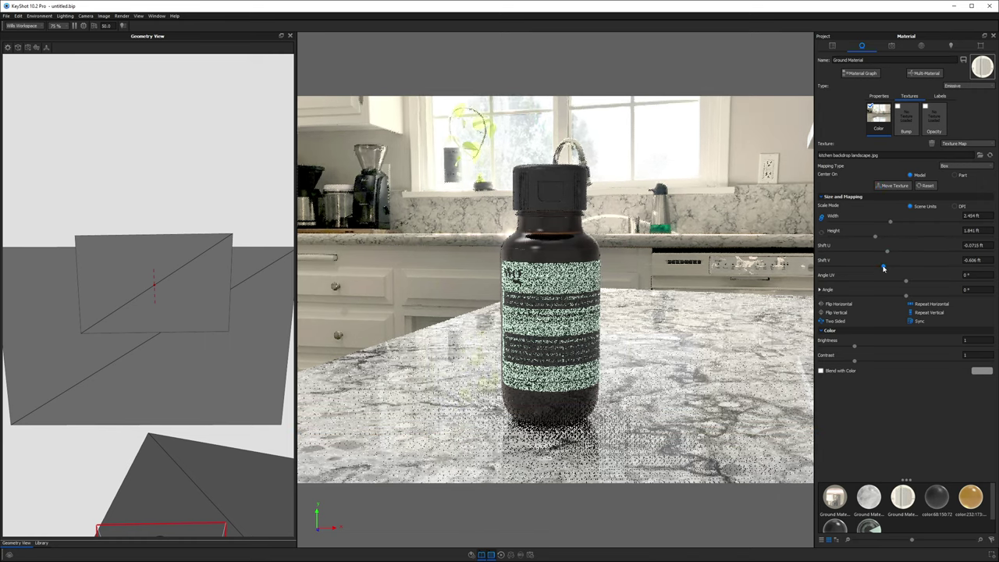
pyautogui.click(974, 260)
# Step: Set the other plane's material type to Area Light and edit its power value
pyautogui.click(968, 85)
pyautogui.click(968, 104)
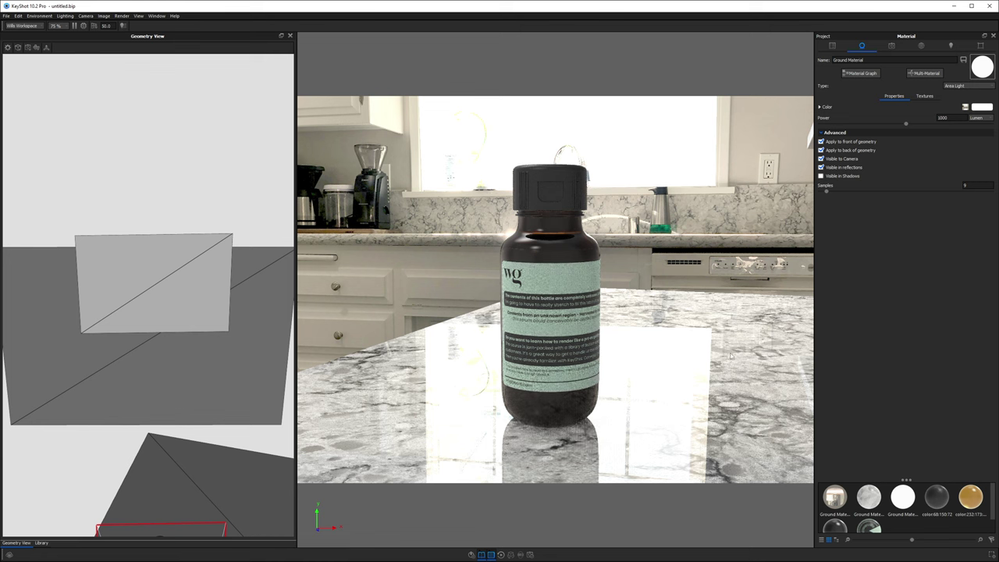
pyautogui.click(915, 95)
pyautogui.click(941, 122)
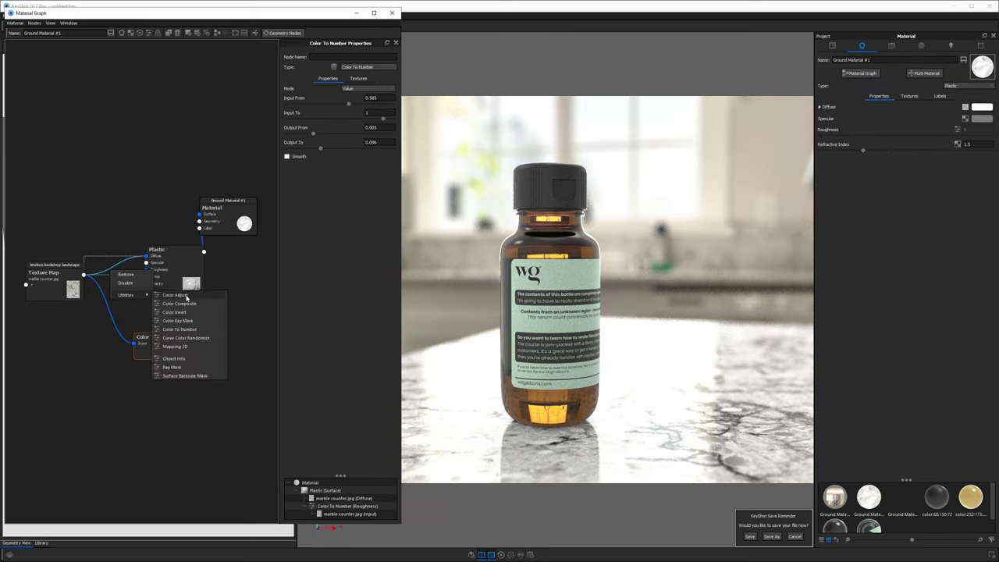
# Step: Add a Color Adjust node to the material and adjust the render's Exposure
pyautogui.click(175, 295)
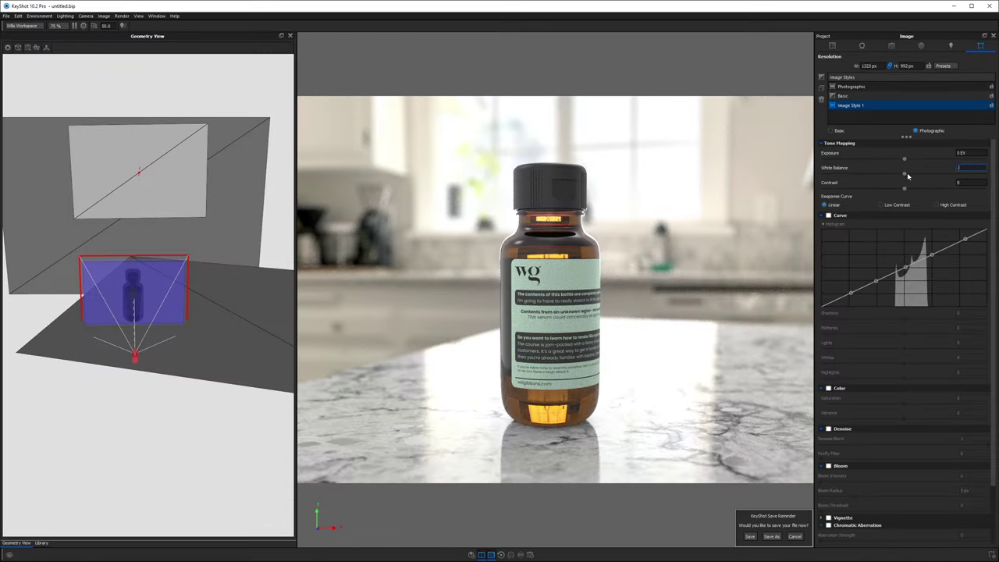
pyautogui.moveTo(903, 165); pyautogui.dragTo(914, 161)
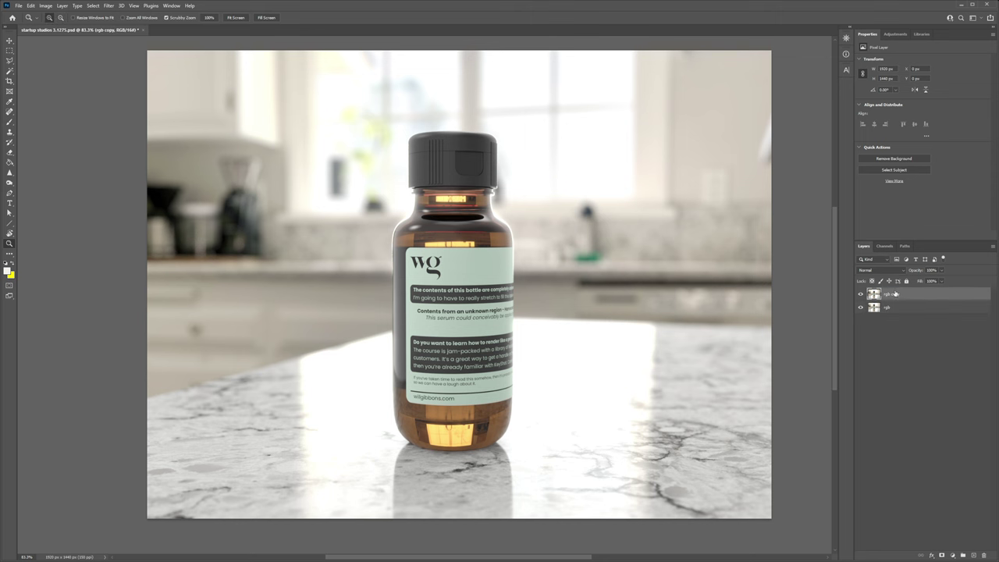
# Step: Apply Lens Correction with Remove Distortion -2.00 and a slight vertical perspective tilt
pyautogui.click(108, 6)
pyautogui.click(120, 55)
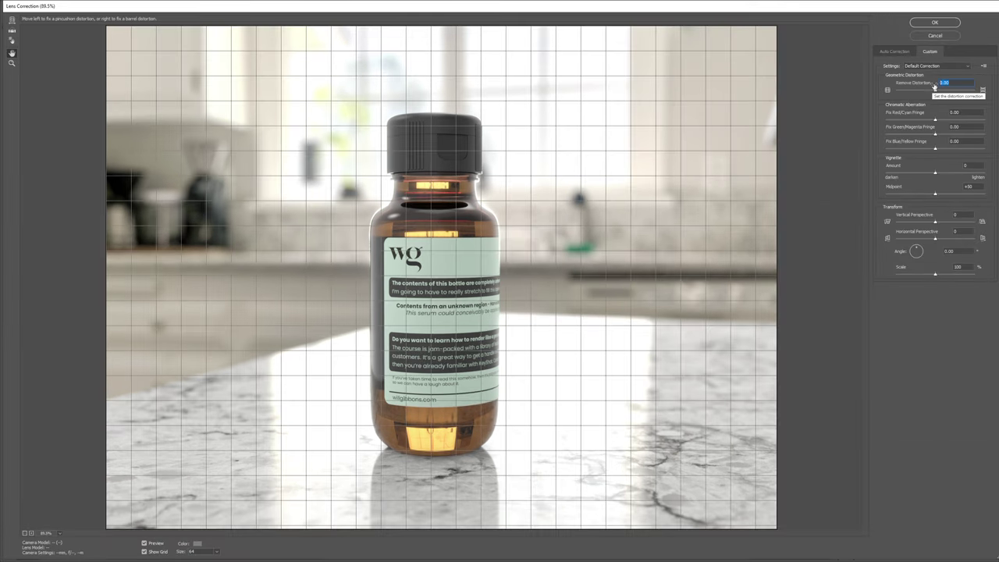
pyautogui.write('-2')
pyautogui.press('Tab')
pyautogui.moveTo(934, 222); pyautogui.dragTo(932, 222)
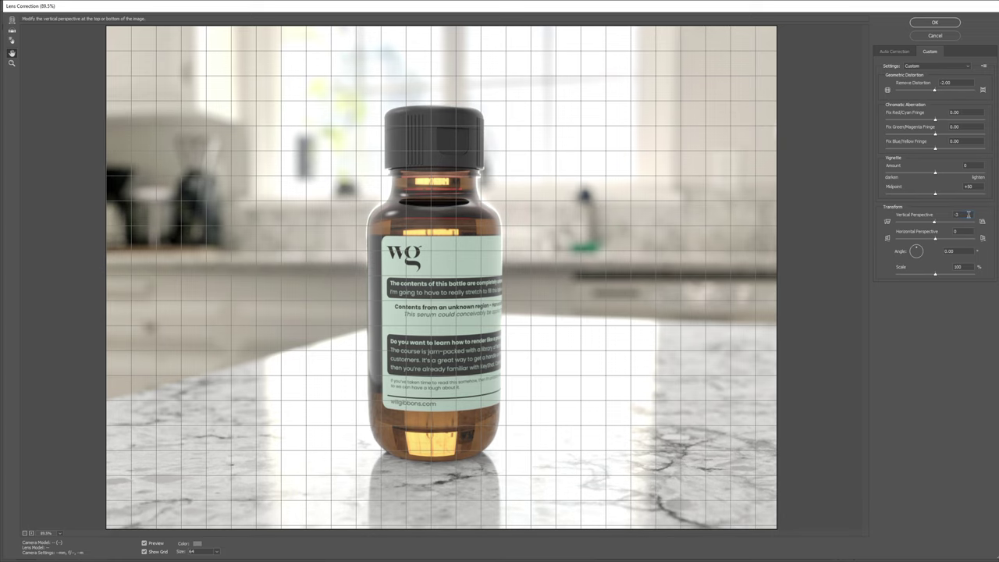
pyautogui.click(934, 23)
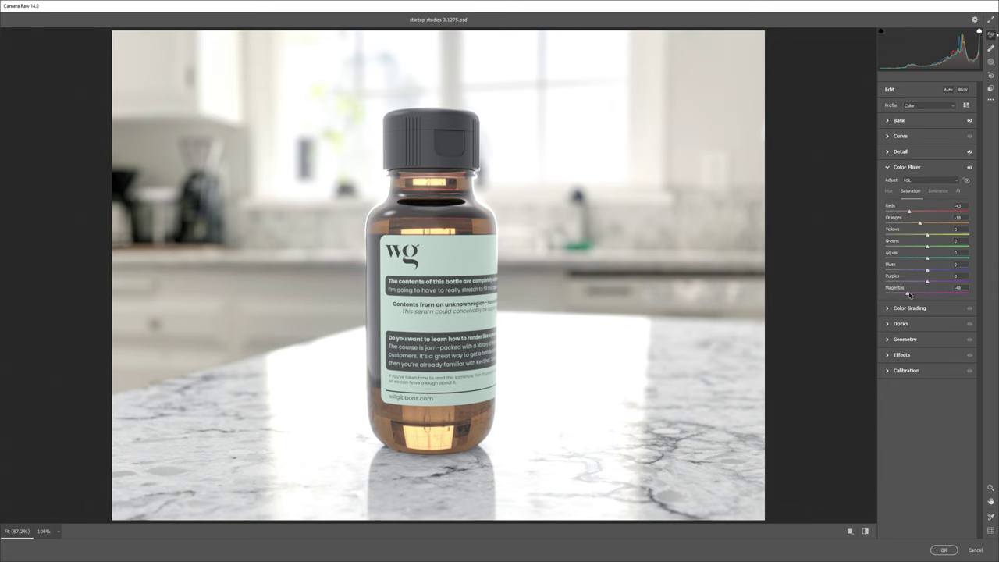
# Step: Lower the Purples saturation slightly in Camera Raw's Color Mixer
pyautogui.moveTo(927, 281); pyautogui.dragTo(922, 281)
pyautogui.scroll(-2, 710, 243)
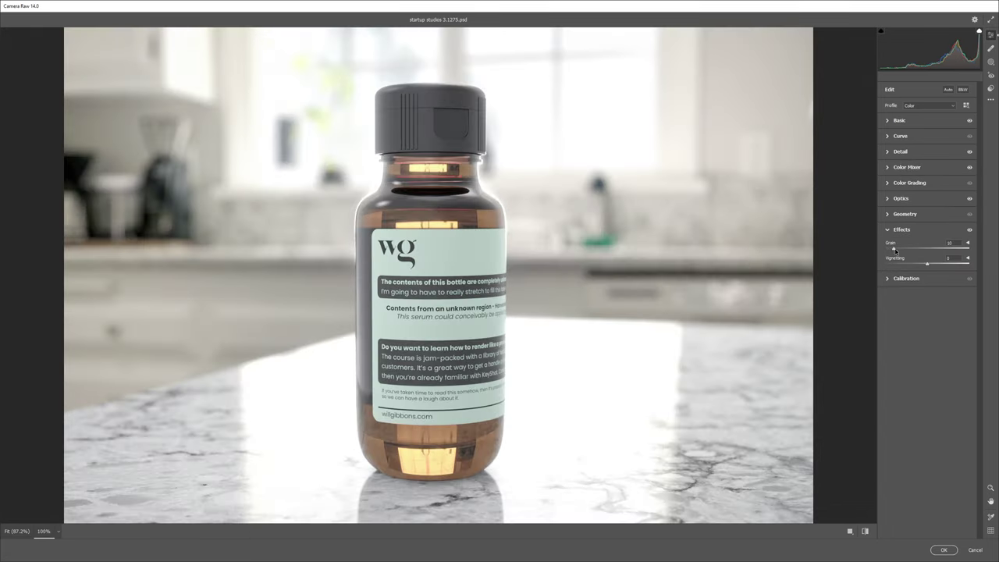